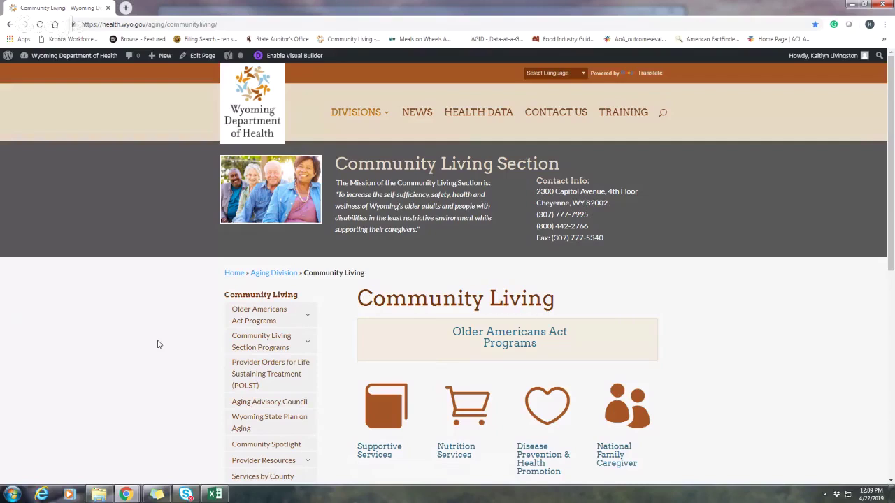
Step: In Chrome, go through Provider Resources to the Financial Reports page
scroll(158, 344, down, 1)
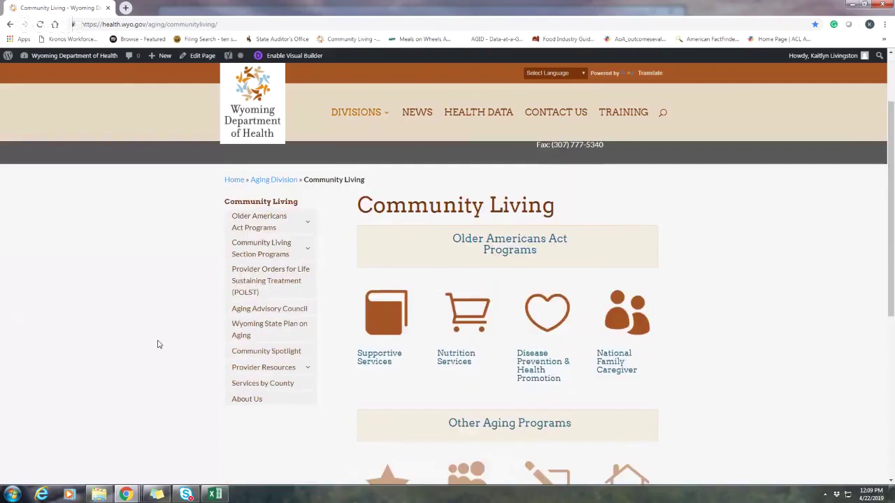
click(295, 369)
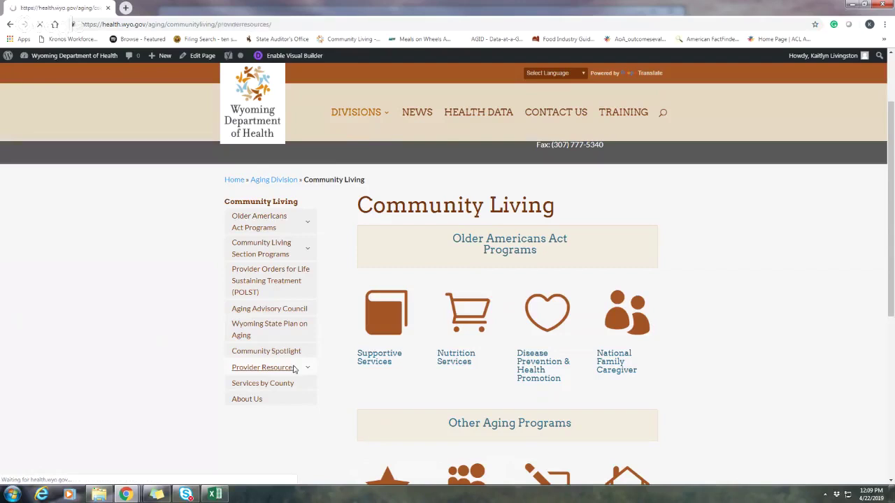
scroll(682, 314, down, 1)
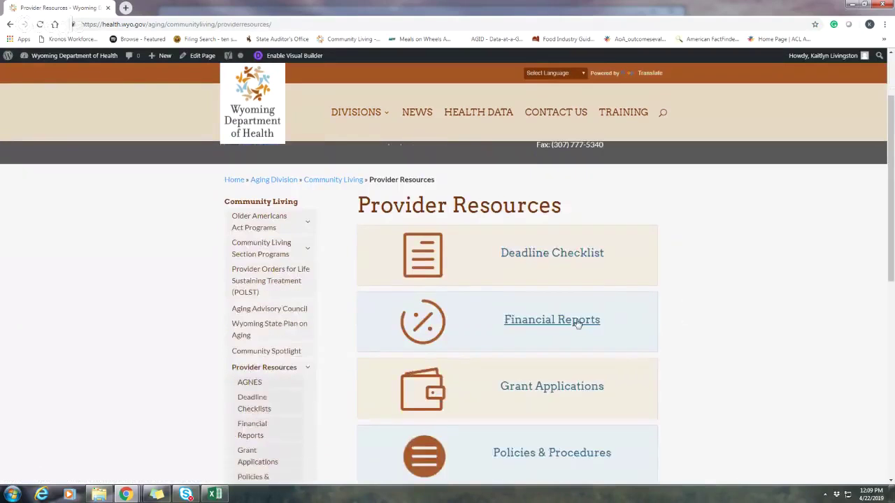
click(567, 324)
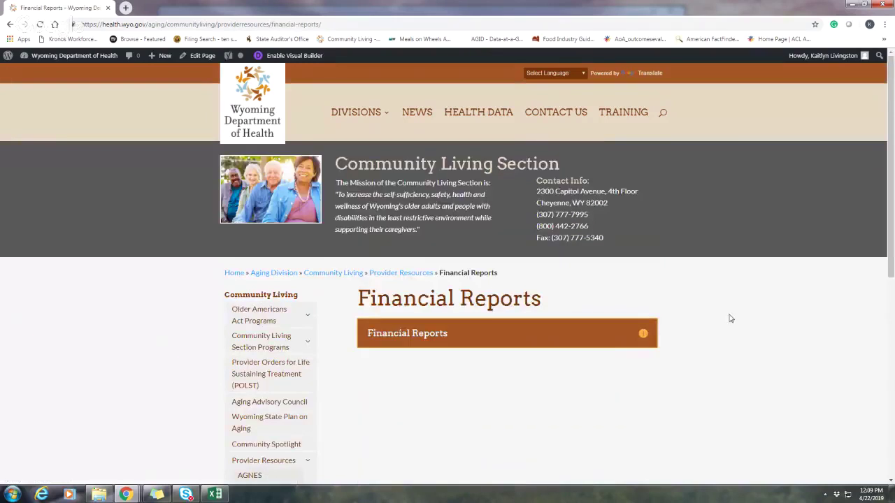
Step: Expand the financial report file list and bring the Excel report workbook forward
click(644, 334)
scroll(708, 356, down, 1)
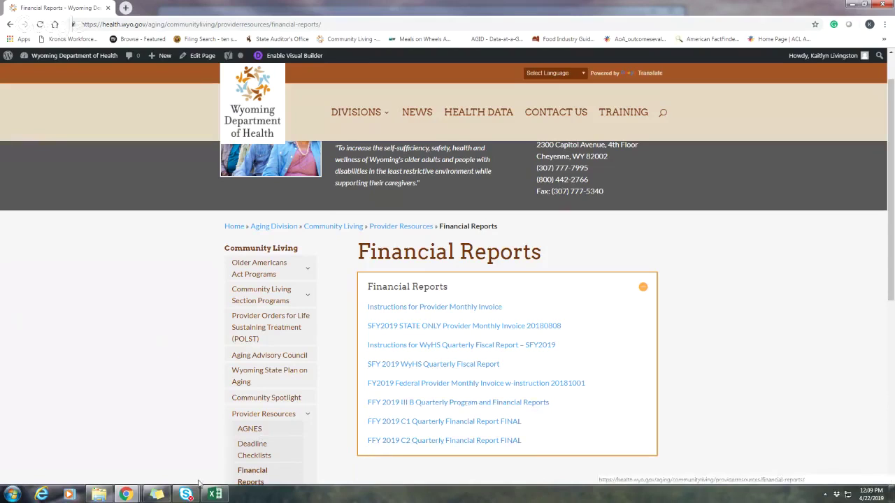
click(216, 495)
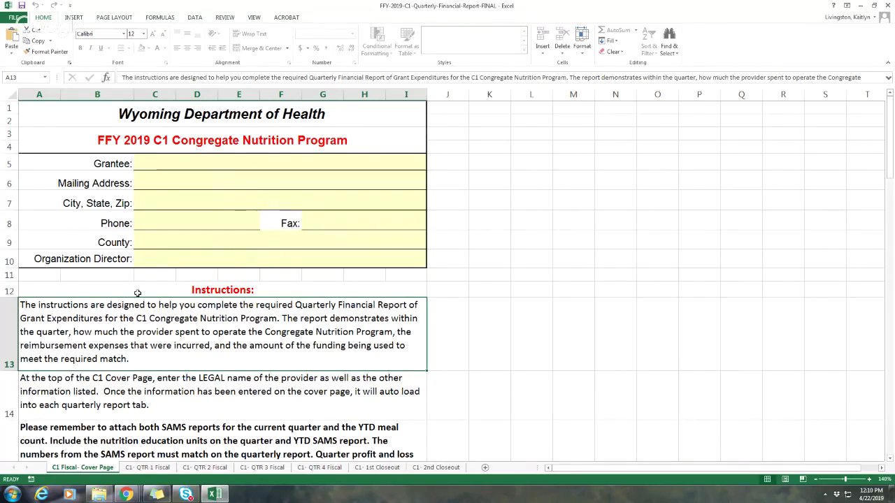
Step: Select Grantee cell C5 on the C1 Fiscal Cover Page and scroll through the instructions
click(200, 166)
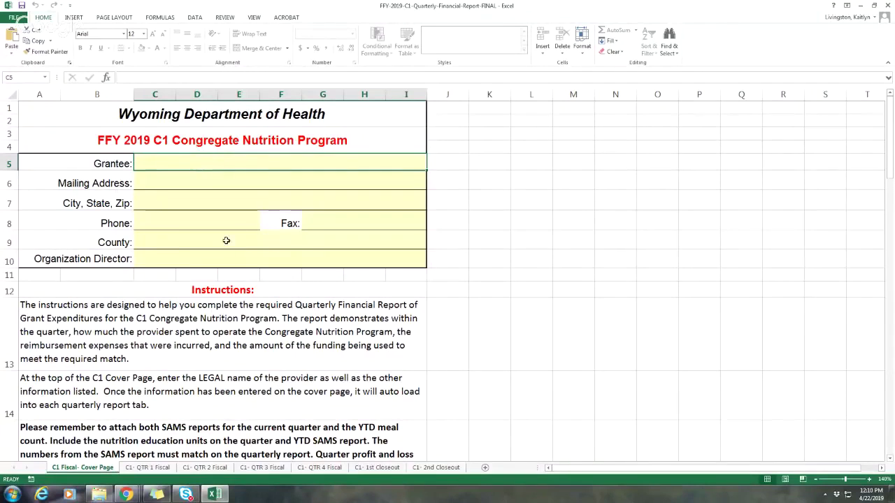
scroll(228, 256, down, 2)
scroll(228, 257, down, 2)
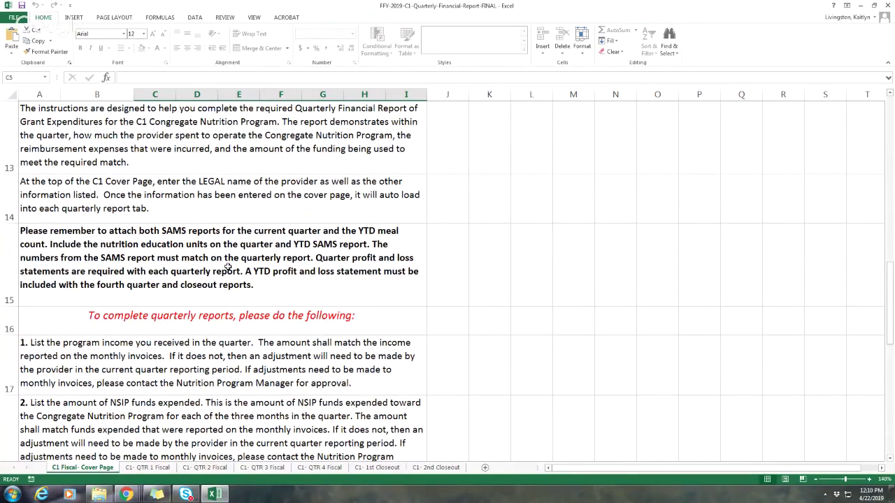
Step: Enter the grantee's name in C5 and the street address in C6
scroll(228, 268, down, 1)
scroll(224, 258, up, 5)
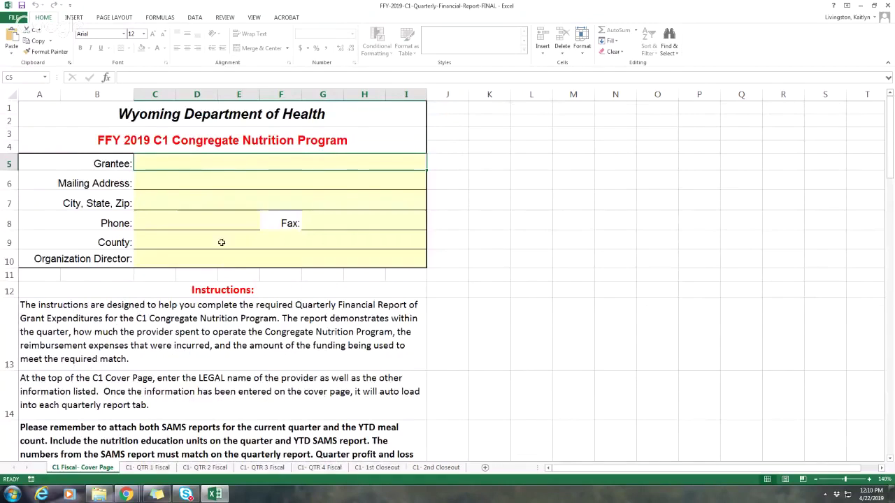
key(Return)
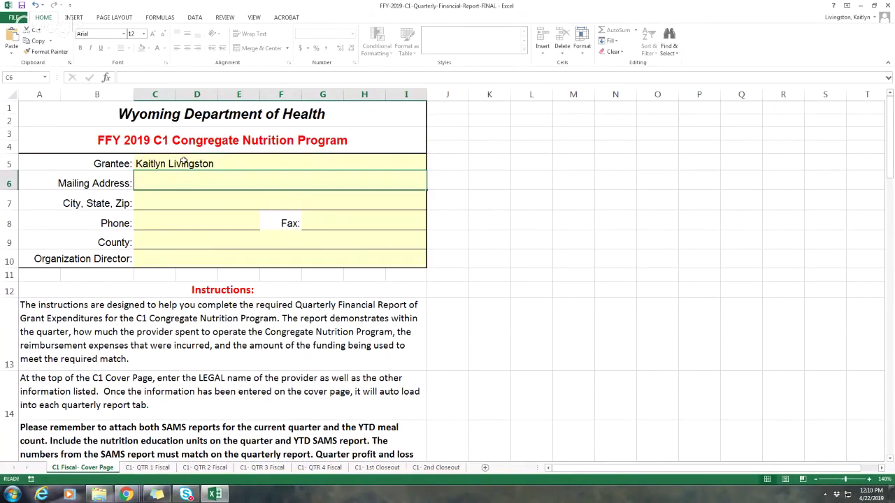
text(2300 Cpai)
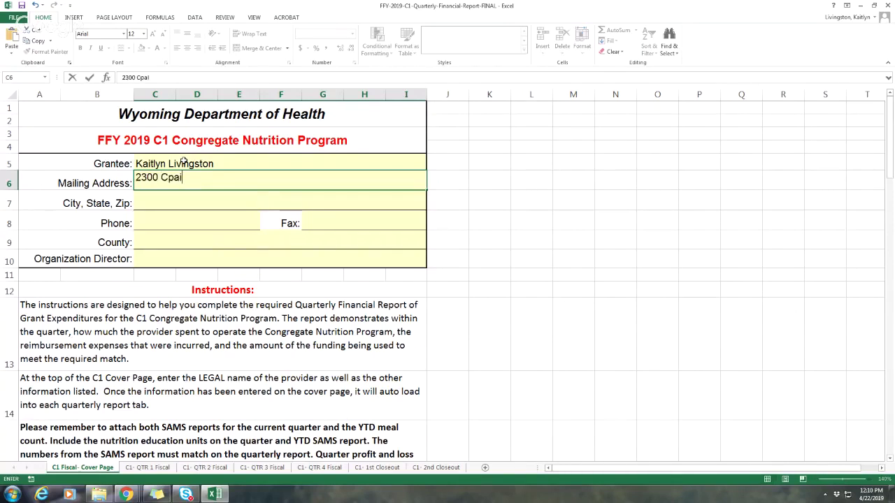
key(BackSpace)
key(BackSpace)
text(apitol Avenue)
key(Return)
Step: Fill in city/state/ZIP, leave Phone blank, then enter the county and director's name
text(Cheyenne WY 82009)
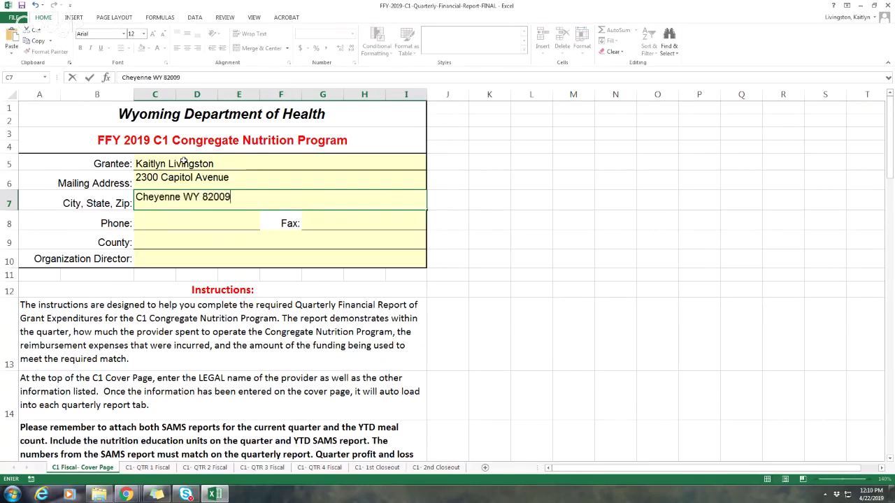
key(Return)
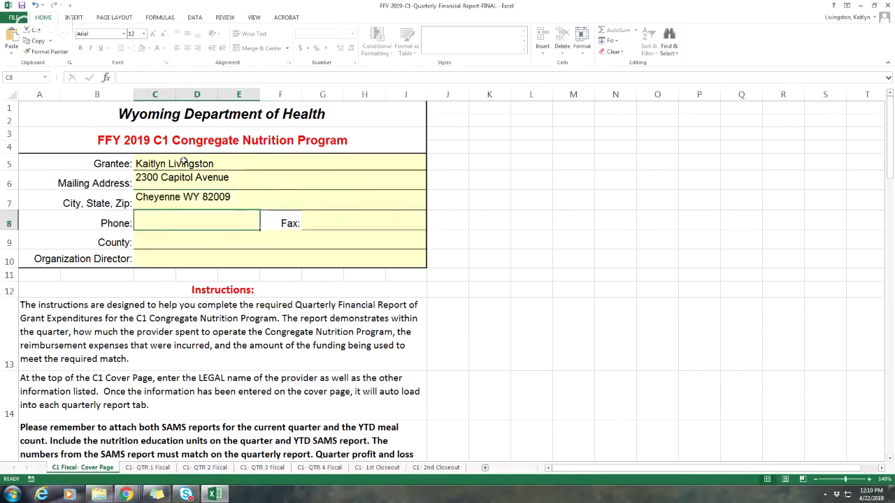
key(Return)
text(Laramie)
key(Return)
text(Kaitlyn)
click(184, 162)
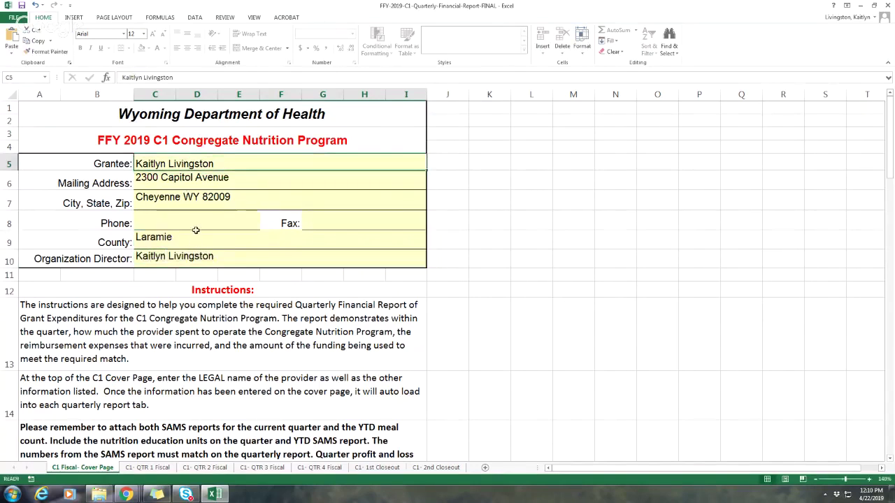
scroll(196, 230, down, 4)
scroll(196, 230, up, 4)
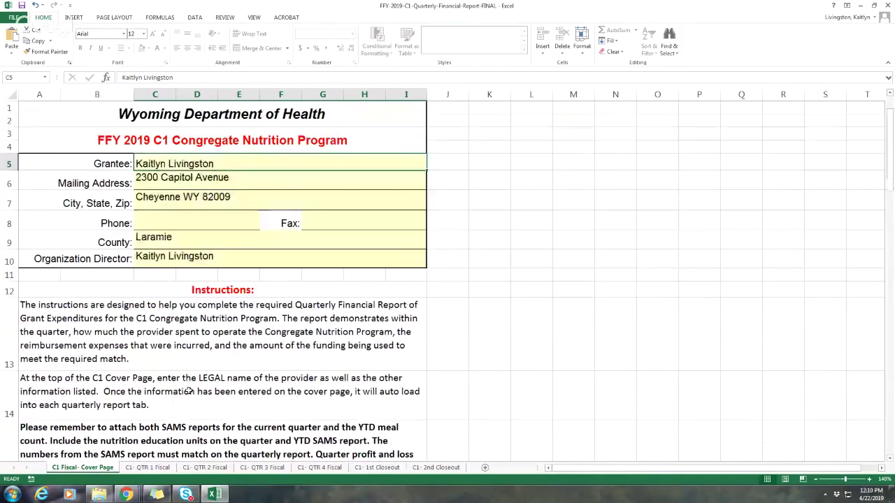
Step: Review the QTR 1, QTR 2 and QTR 3 Fiscal sheets, ending on C1- QTR 1 Fiscal
click(169, 468)
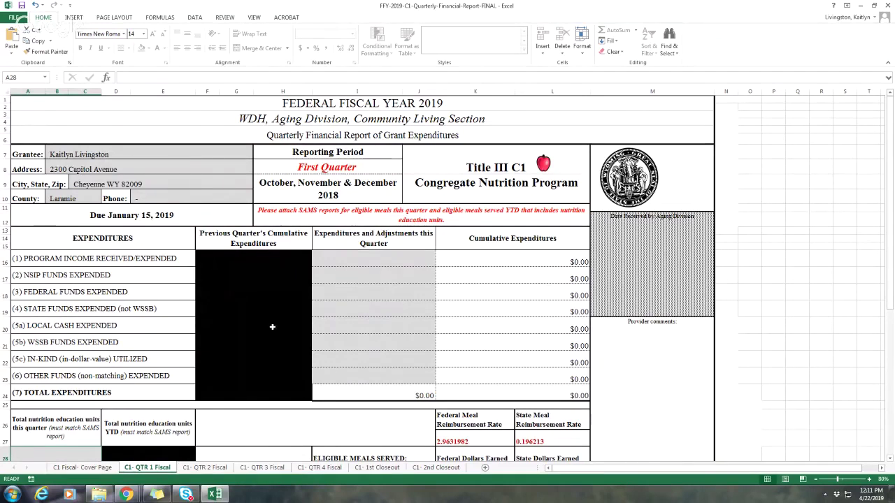
click(206, 468)
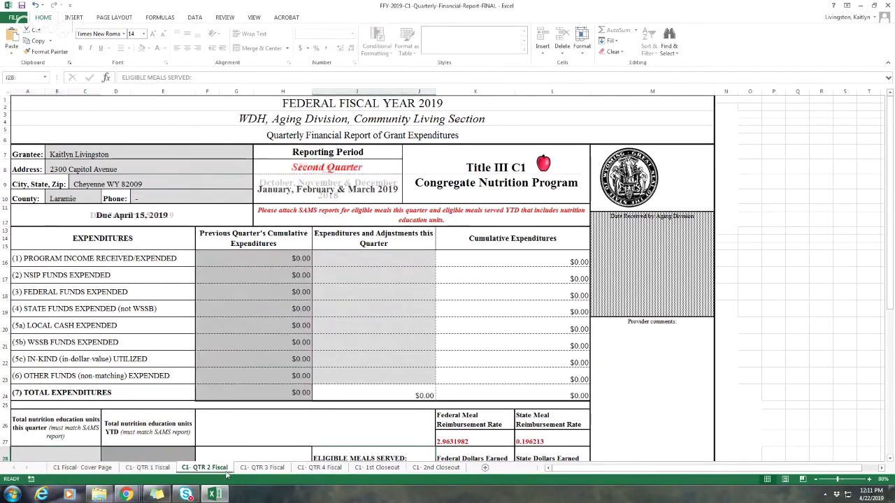
click(282, 468)
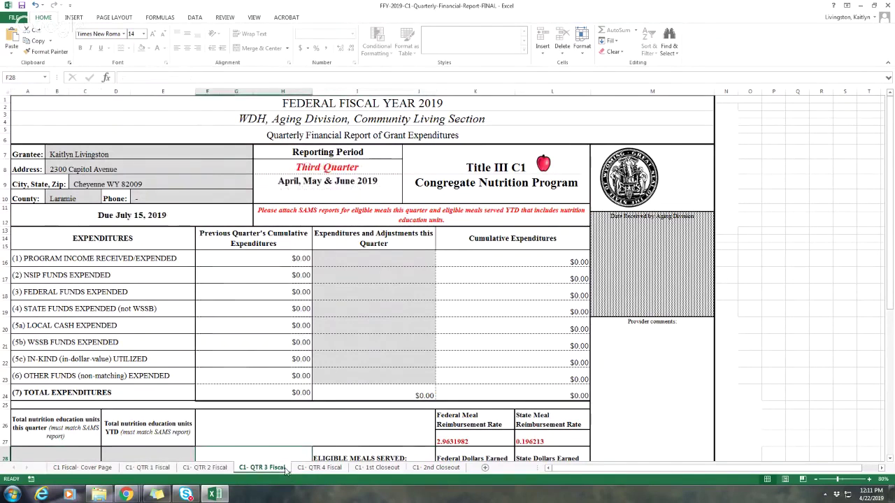
click(143, 468)
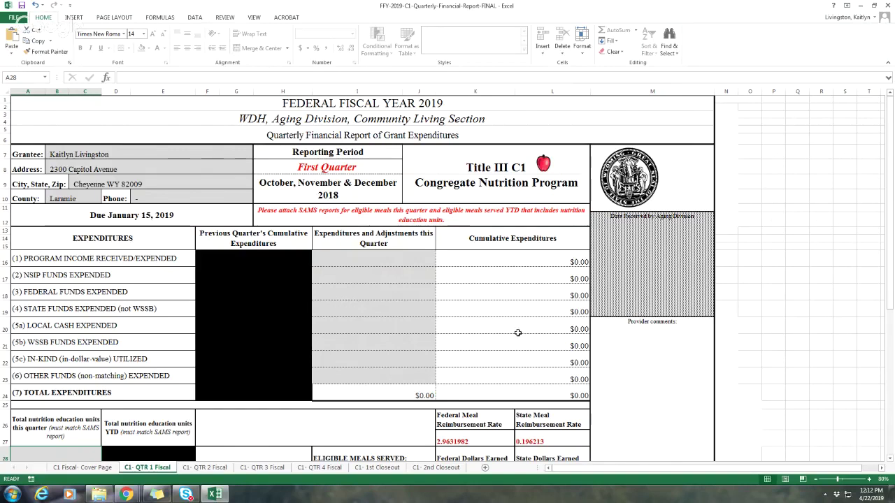
Step: Enter Q1 amounts 45, 5, 60 and 4 down column I from I16
click(403, 267)
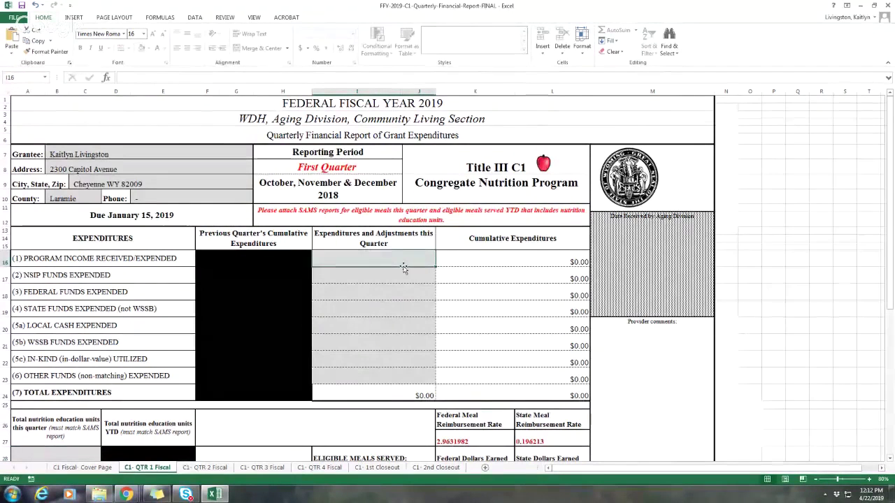
text(45)
key(Return)
text(5)
key(Return)
text(60)
key(Return)
text(4)
key(Return)
key(Up)
Step: Enter the remaining Q1 amounts 89, 46, 5 and 5, totalling $259.00
key(Return)
text(89)
key(Return)
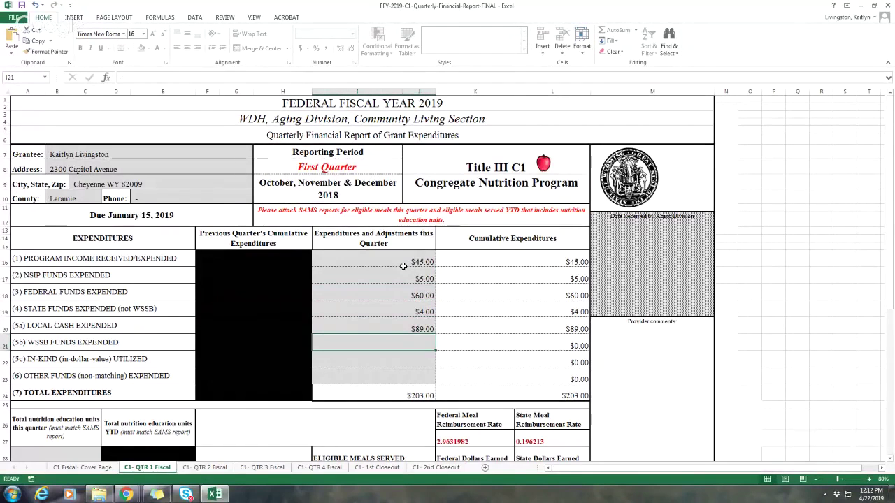
text(46)
key(Return)
text(5)
key(Return)
text(5)
key(Up)
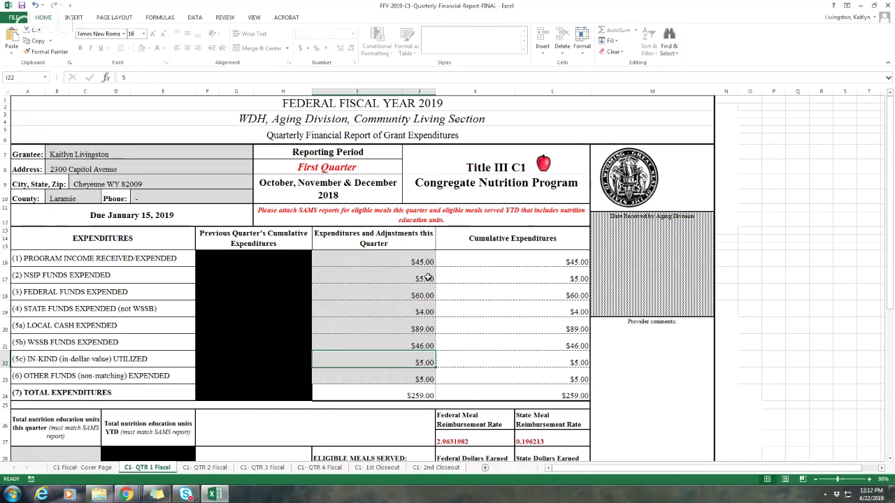
click(420, 257)
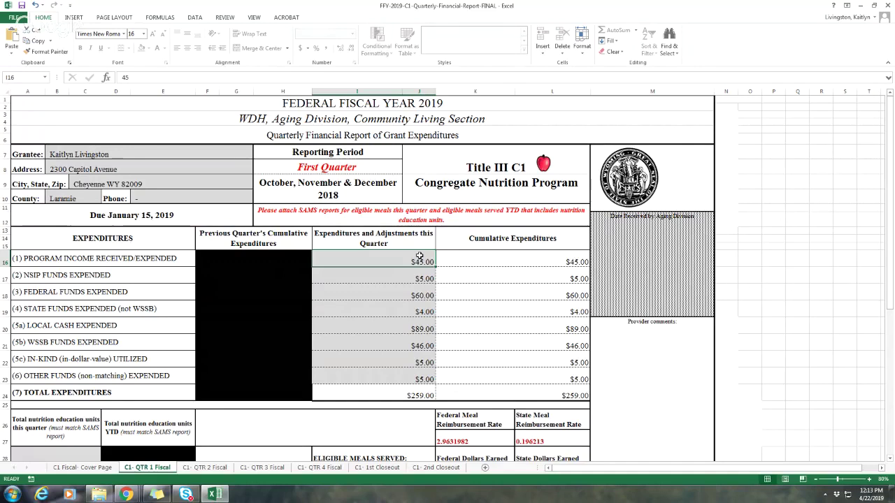
click(418, 277)
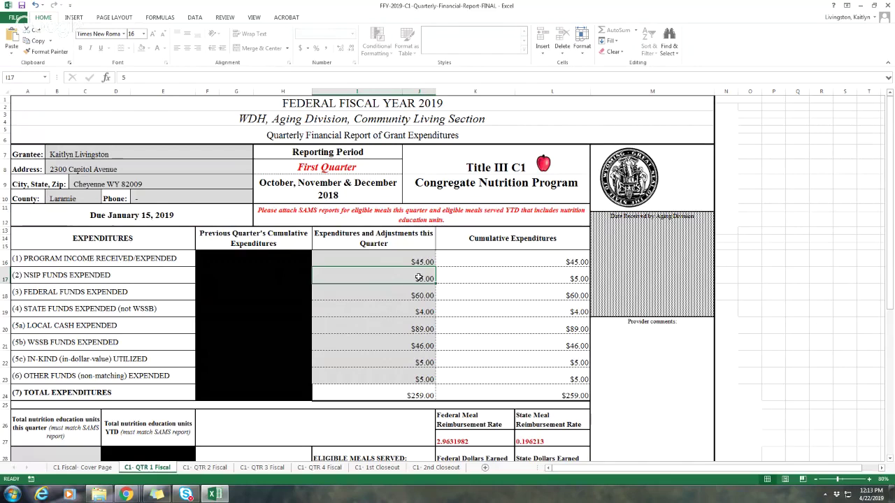
Step: Check each Q1 expenditure row and confirm I24's =SUM(I16:I23) total of $259.00
key(Down)
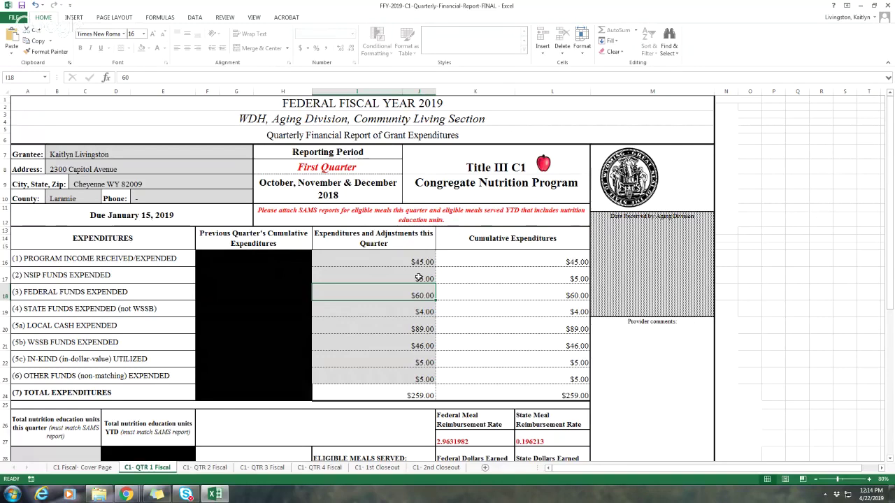
click(417, 317)
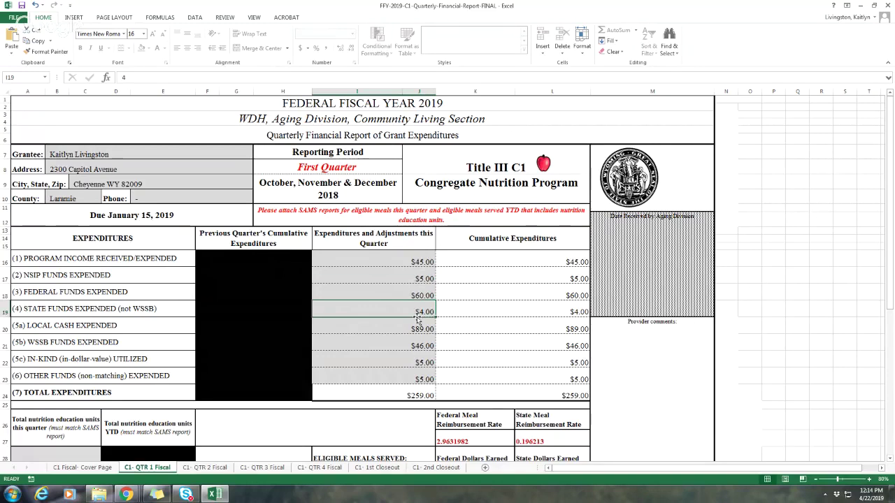
key(Down)
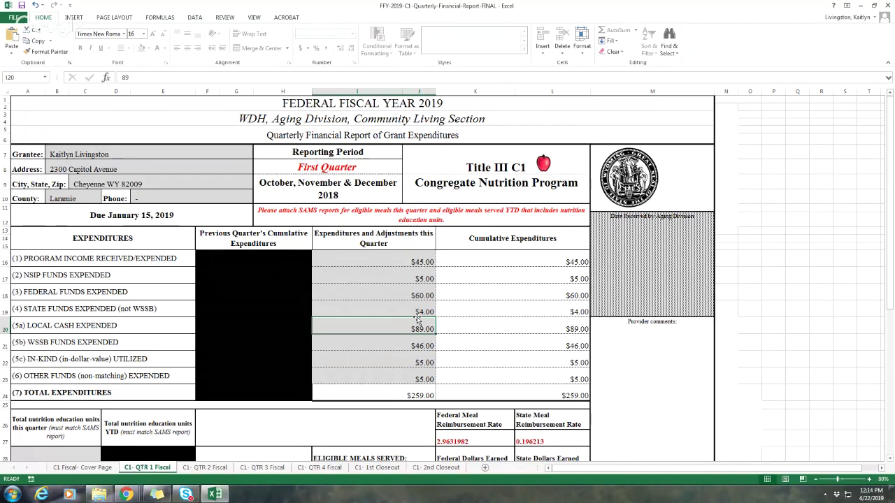
key(Down)
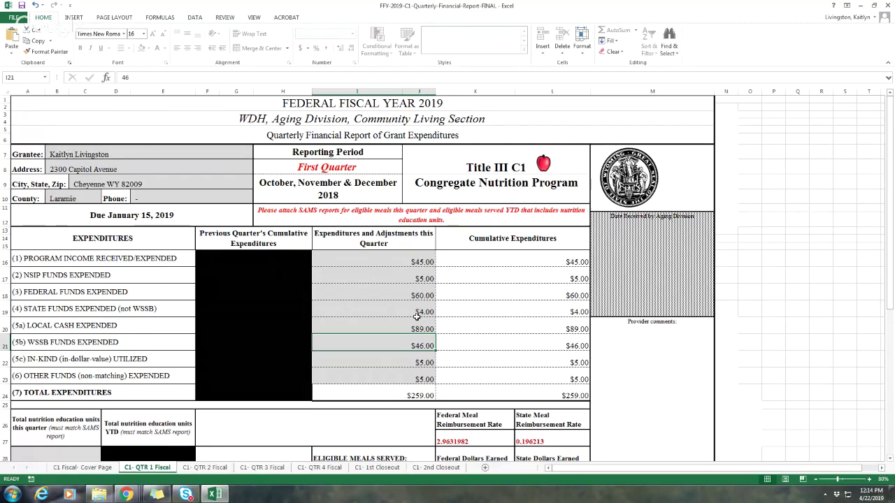
key(Down)
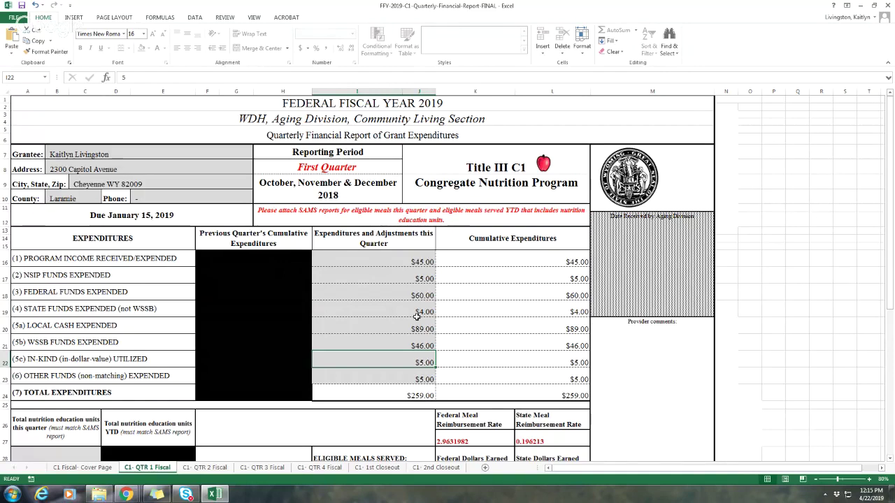
key(Return)
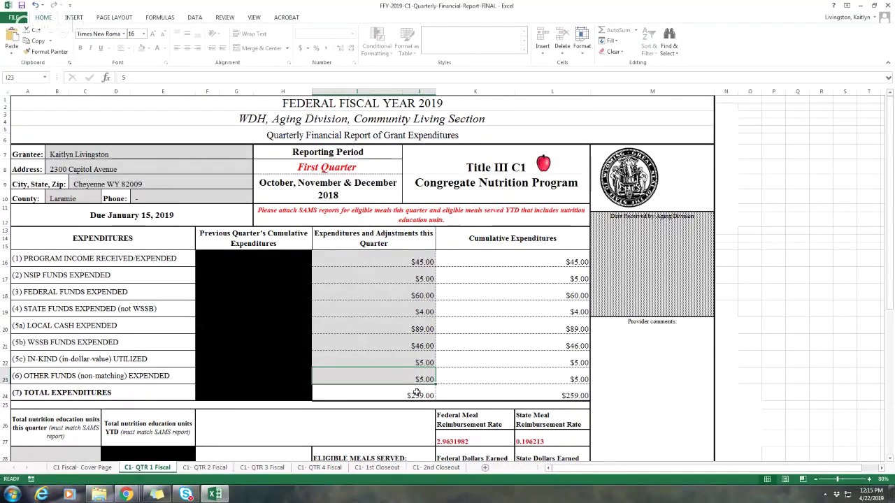
click(417, 393)
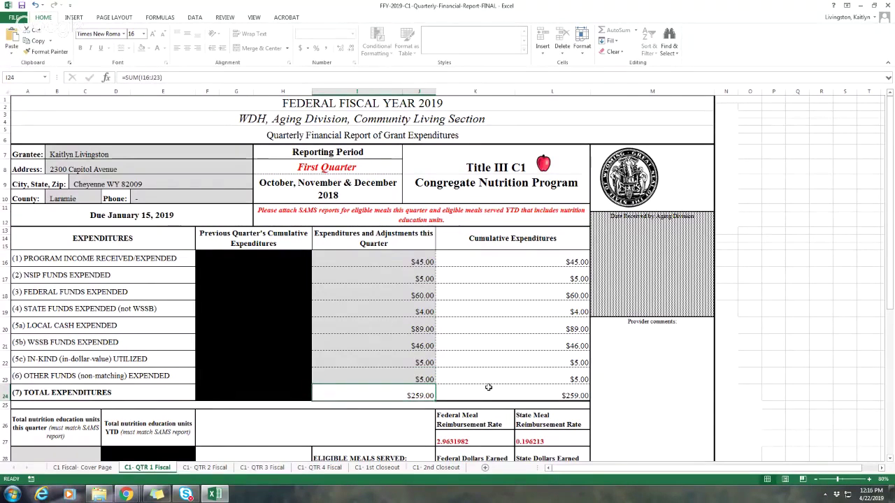
Step: Enter 78 nutrition education units this quarter in merged cell A28
scroll(488, 387, down, 2)
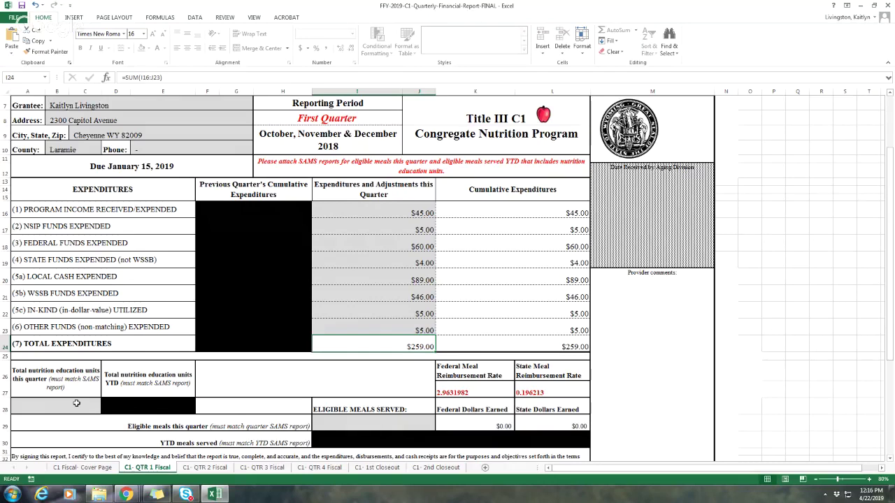
click(67, 399)
text(78)
key(Tab)
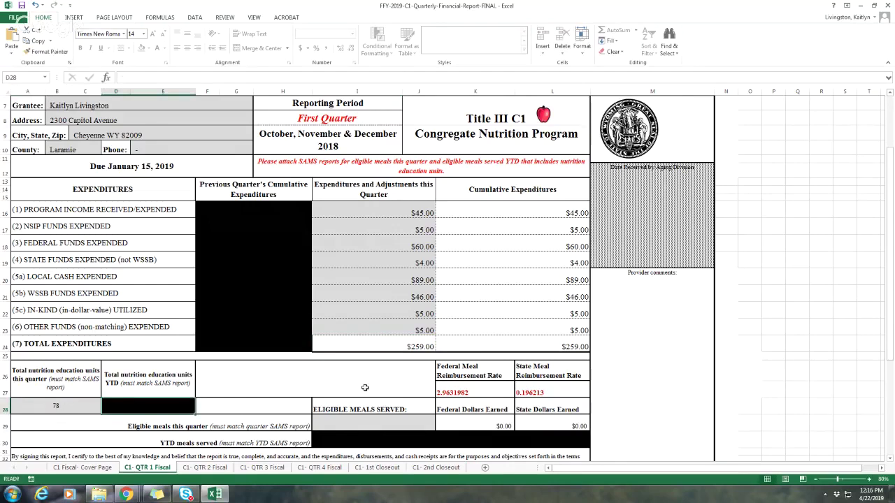
Step: Enter 456 eligible meals this quarter in I29
scroll(364, 387, down, 2)
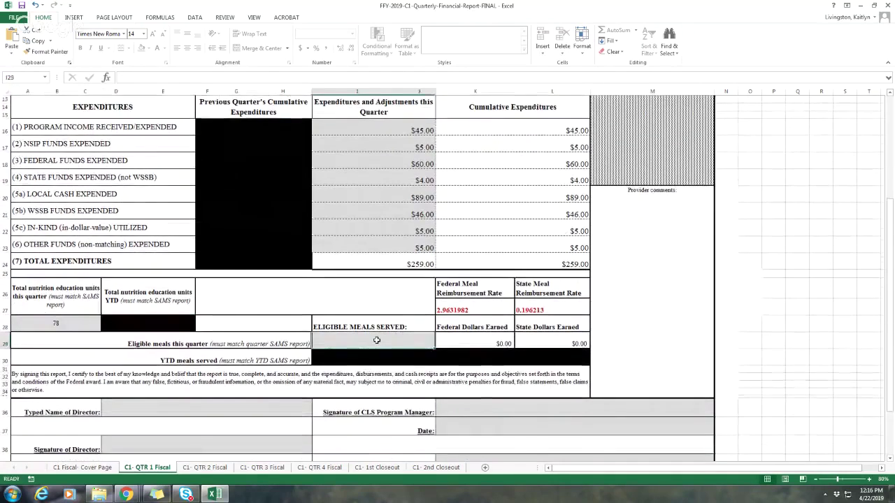
click(376, 340)
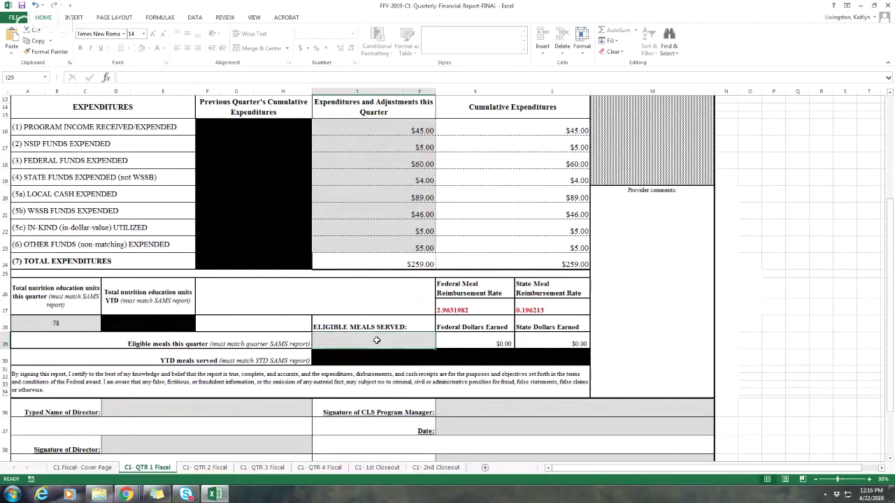
text(456)
key(Tab)
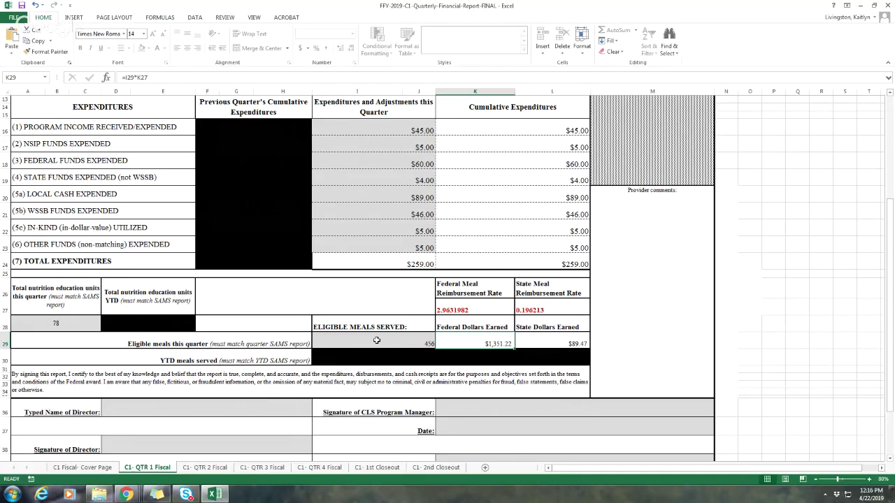
Step: Verify the =I29*K27 and =I29*L27 earned-dollar formulas and the K19 cumulative formula
click(411, 339)
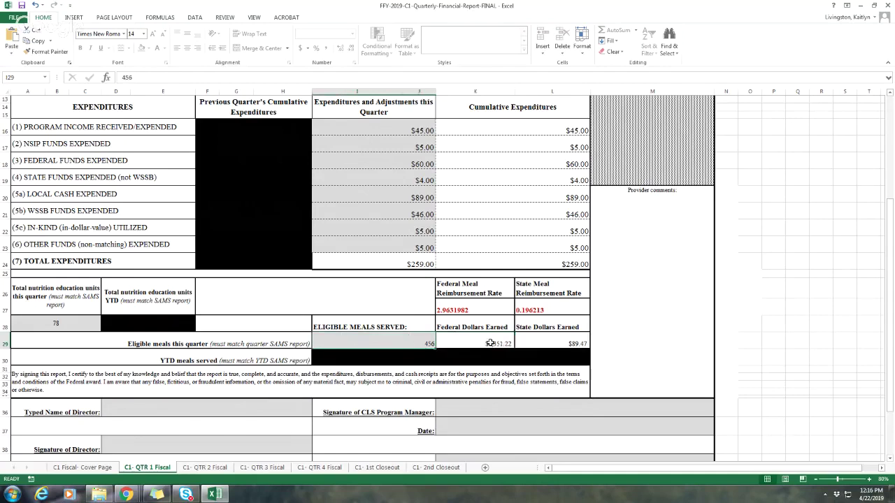
click(491, 343)
click(558, 347)
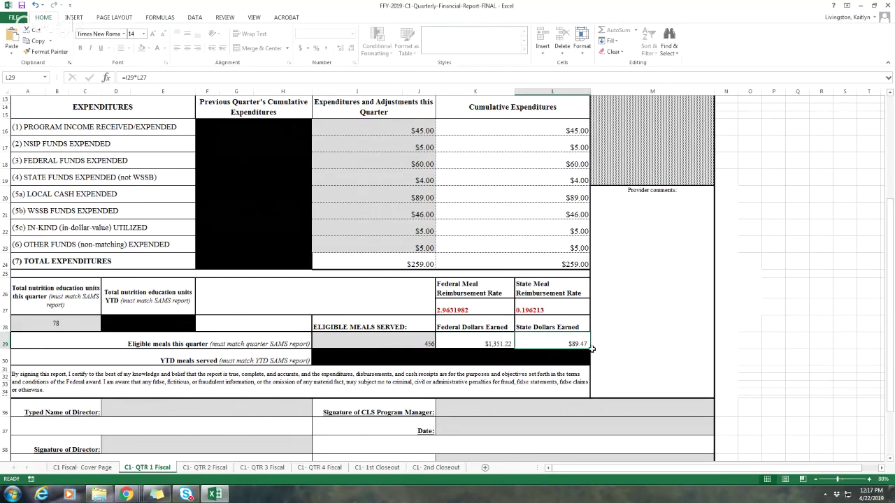
scroll(592, 349, up, 1)
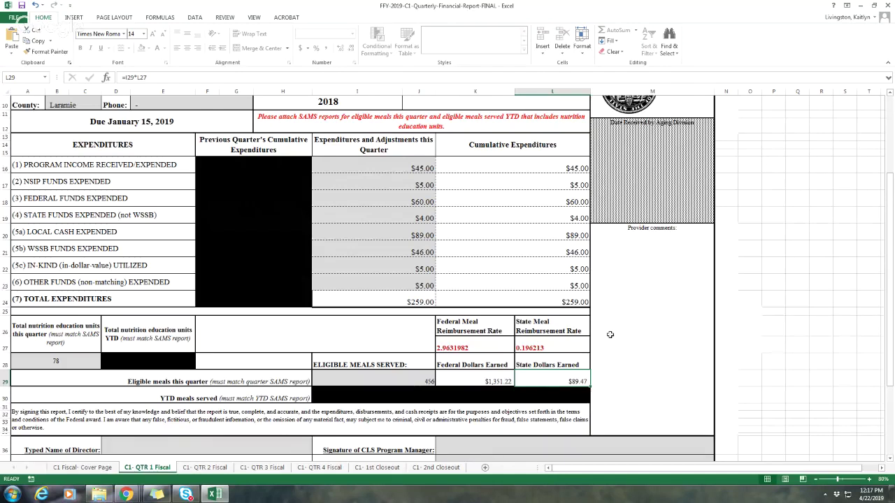
click(536, 218)
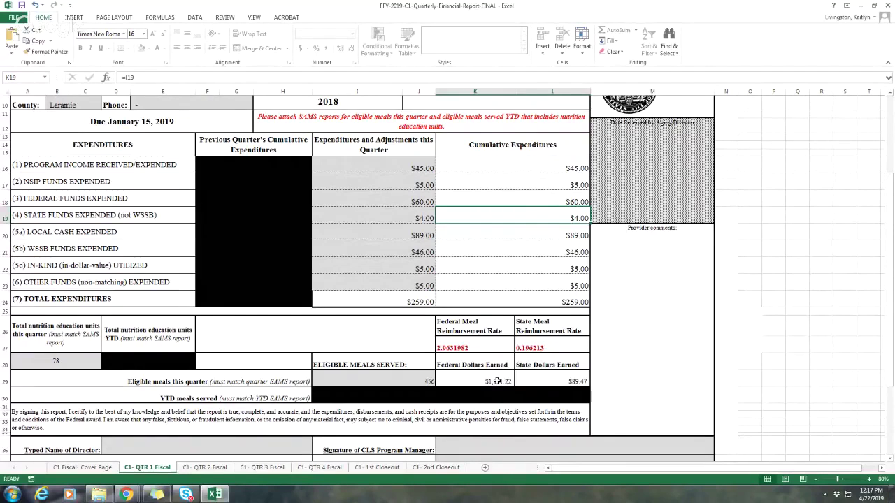
Step: Type the organization director's name into the Typed Name of Director cell D36
scroll(496, 381, down, 3)
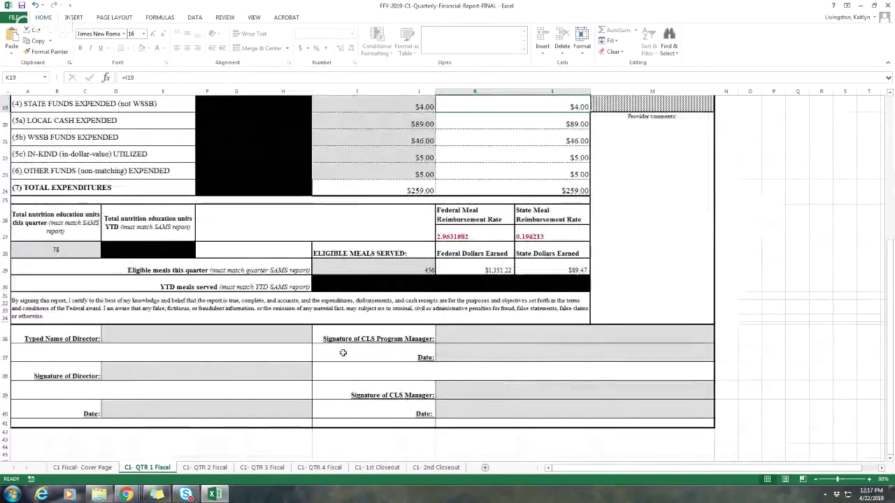
click(286, 336)
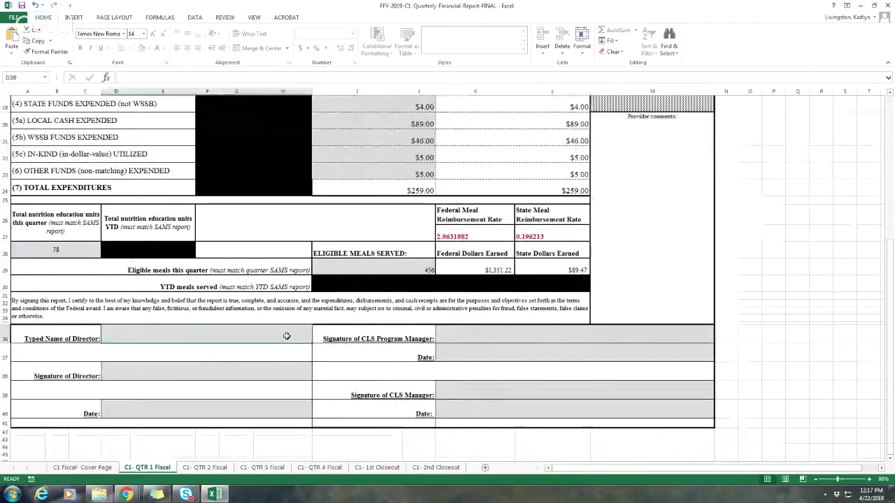
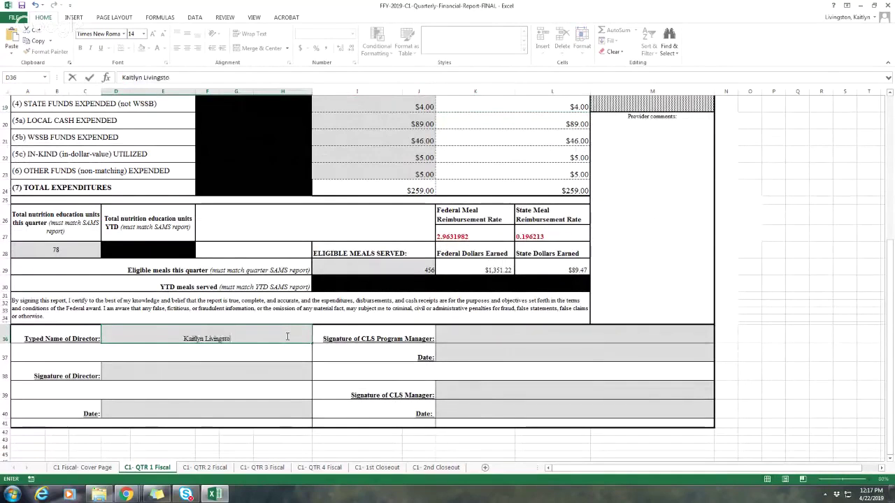
key(Return)
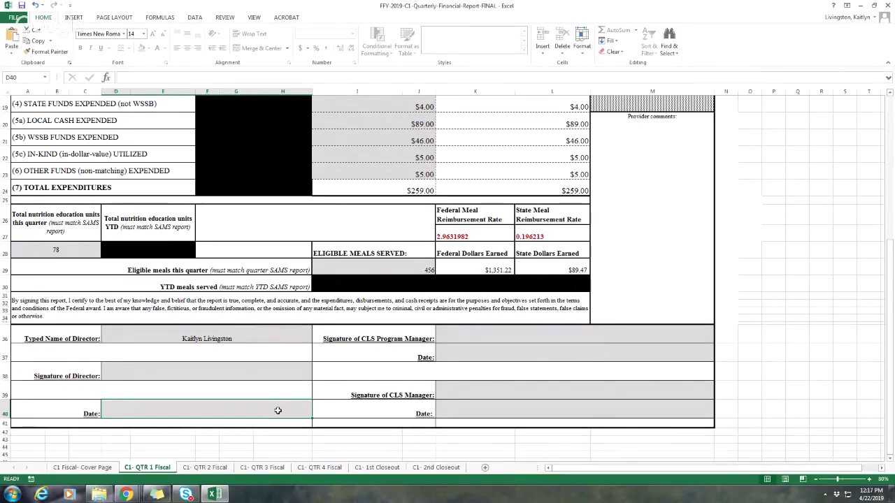
scroll(278, 410, up, 3)
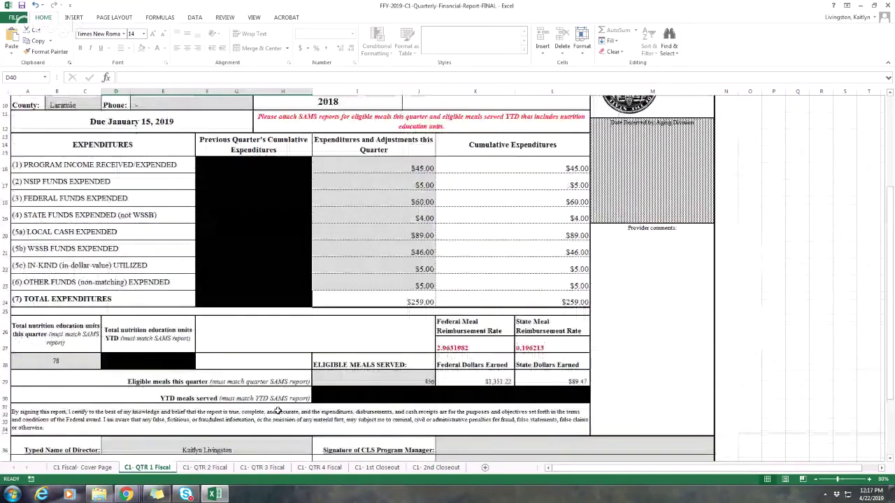
scroll(278, 411, up, 1)
click(633, 333)
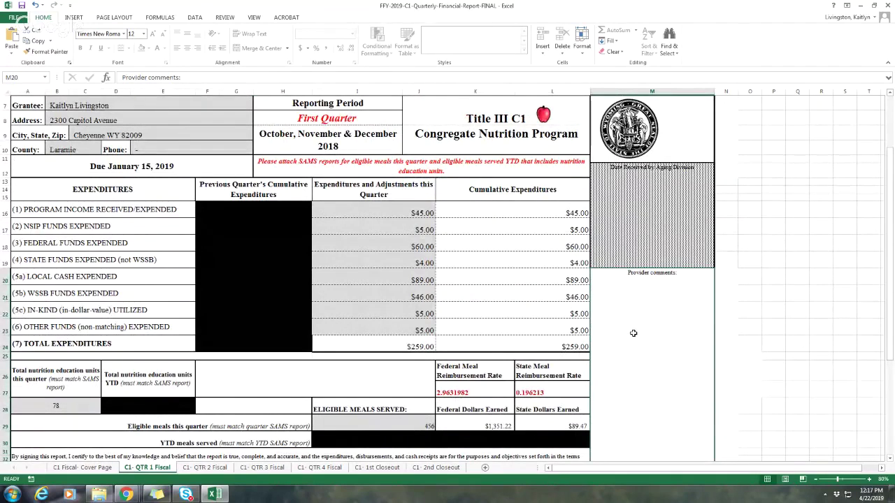
Step: On the C1- QTR 2 Fiscal sheet, enter 70 as program income in I16
scroll(487, 305, up, 1)
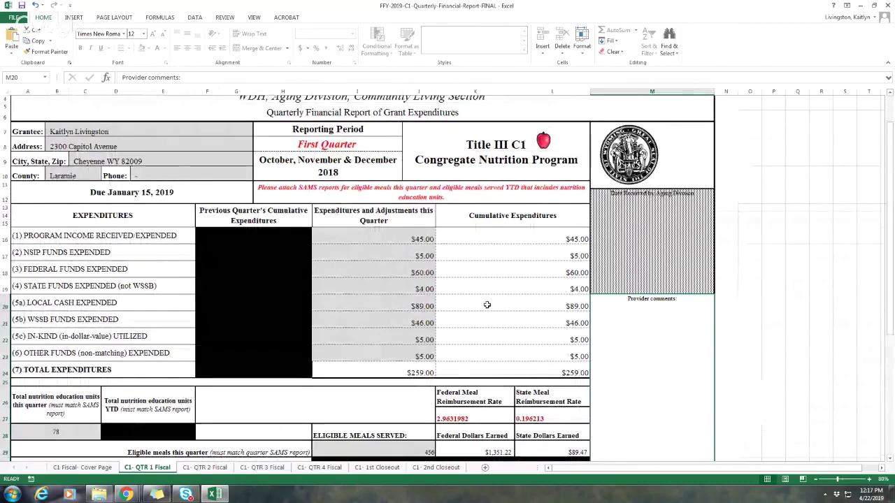
click(216, 470)
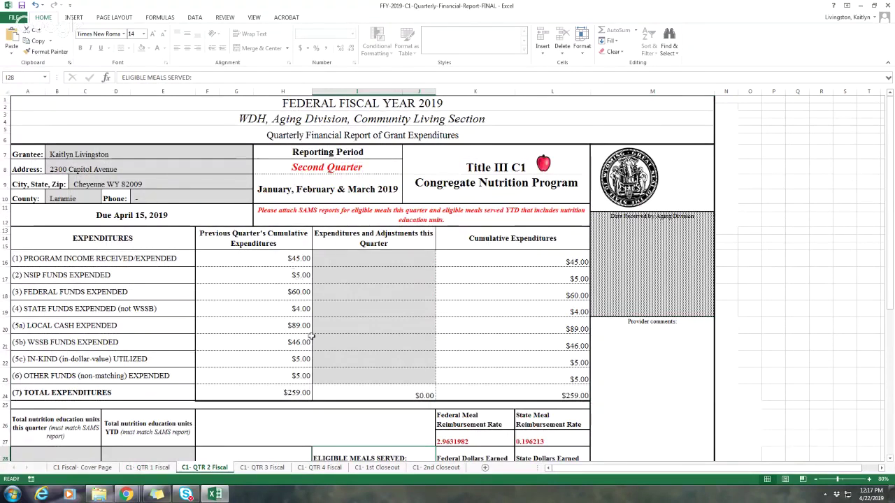
click(412, 261)
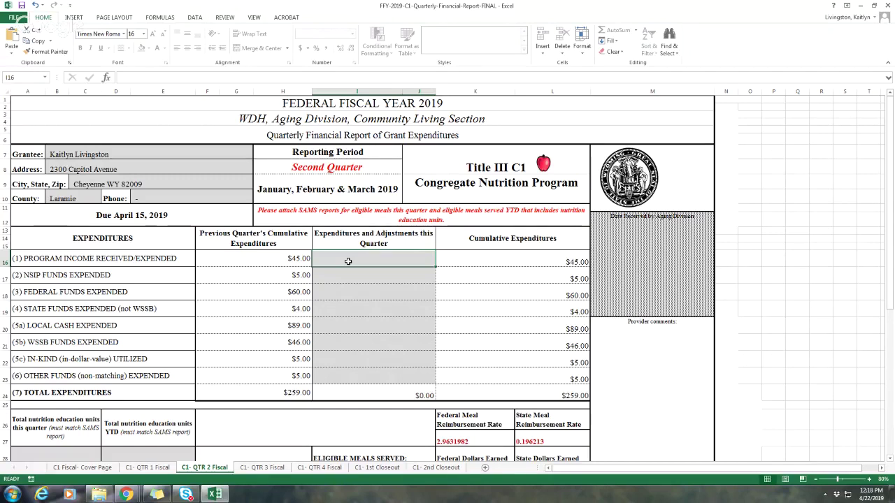
text(70)
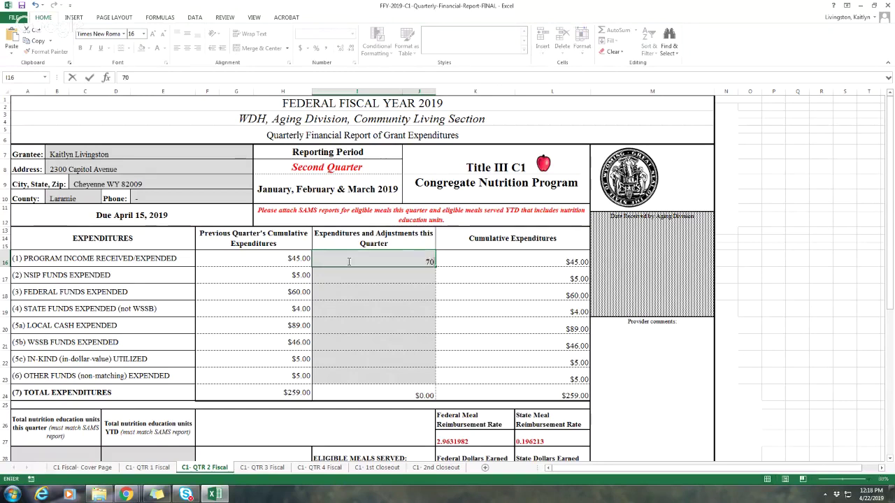
key(Return)
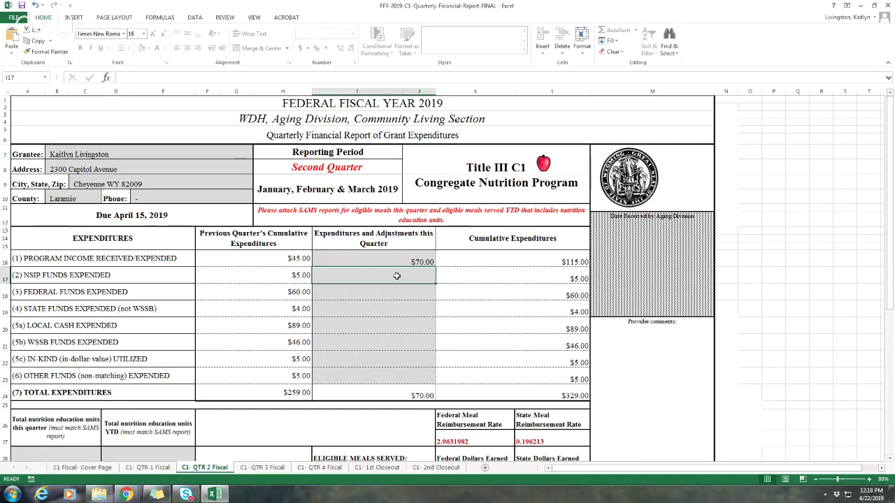
scroll(396, 276, down, 2)
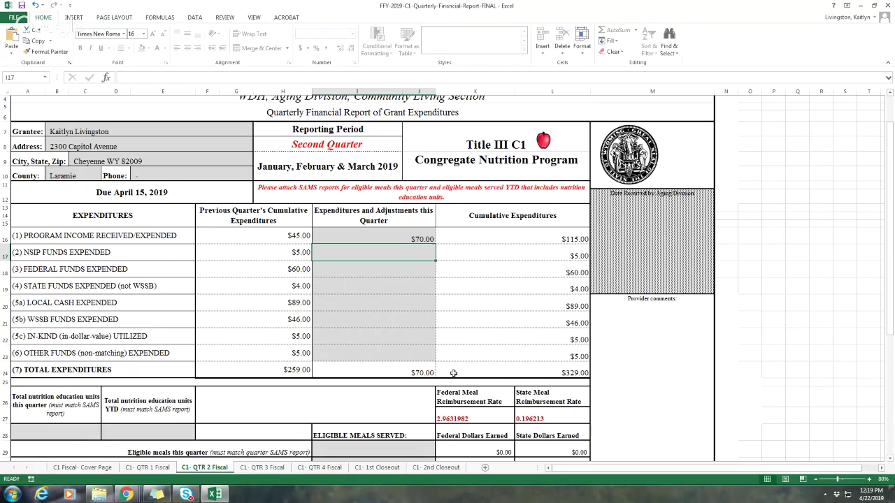
scroll(453, 373, down, 1)
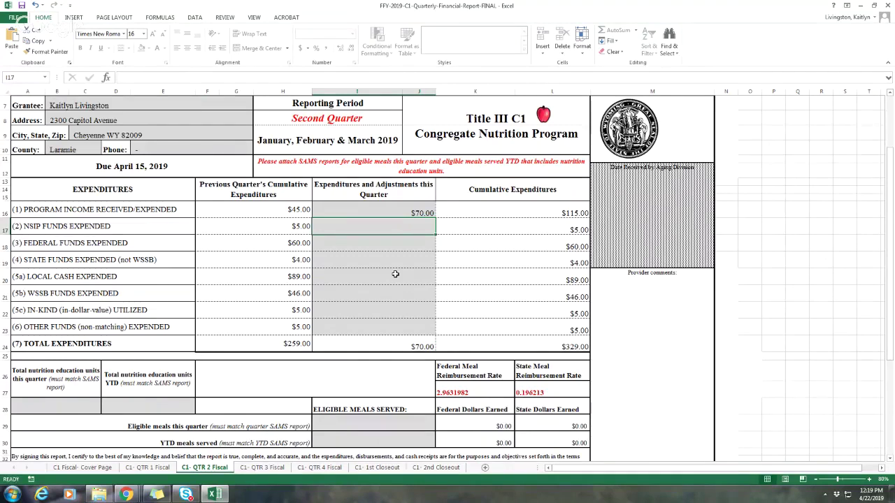
scroll(395, 274, down, 2)
scroll(395, 274, up, 2)
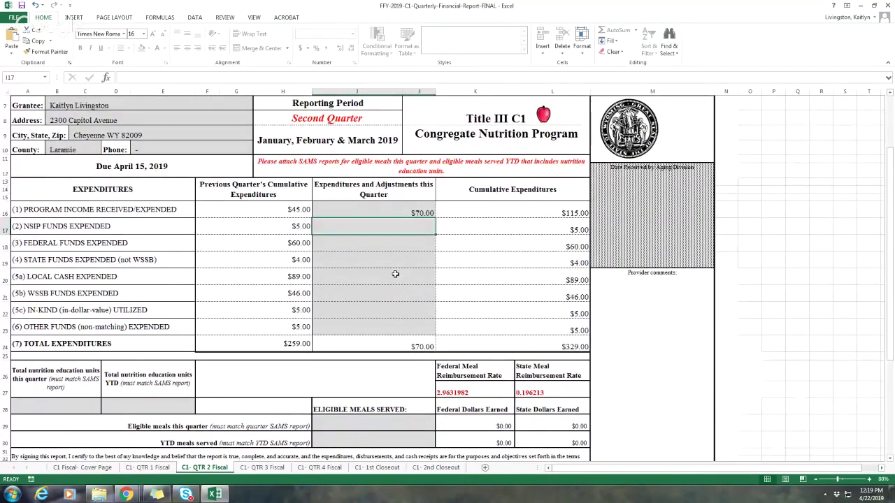